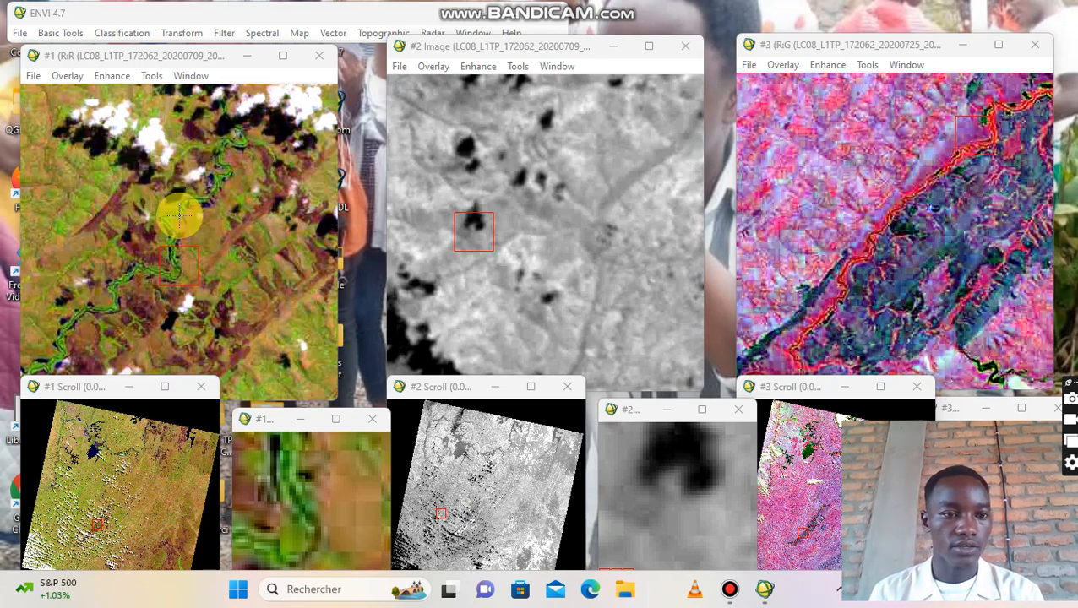
Inspect the river and cloud areas of the display #1 image by repositioning its zoom box
left_click(271, 257)
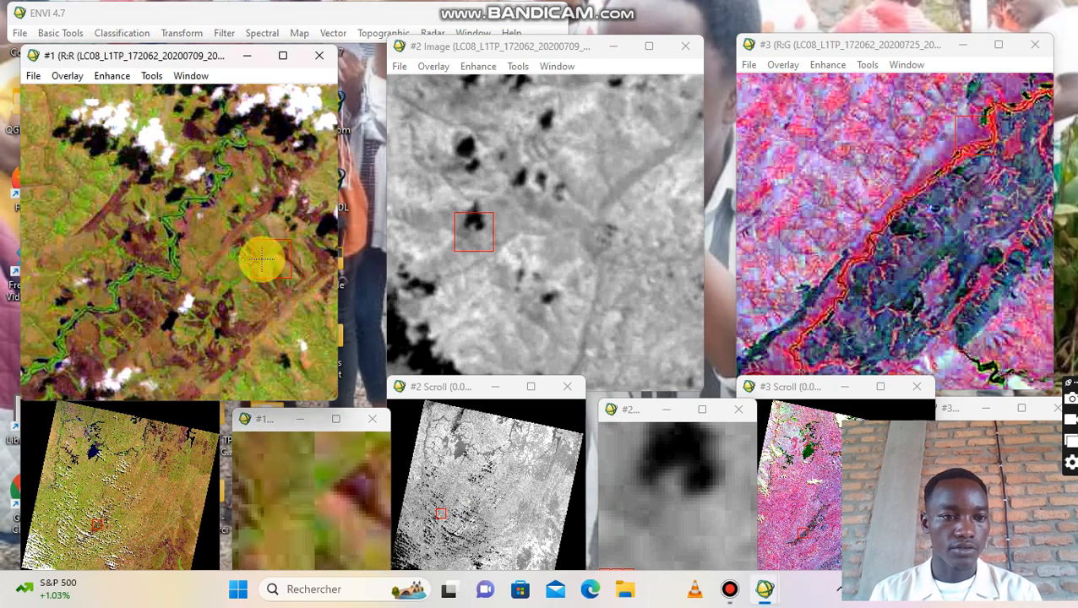
left_click(174, 252)
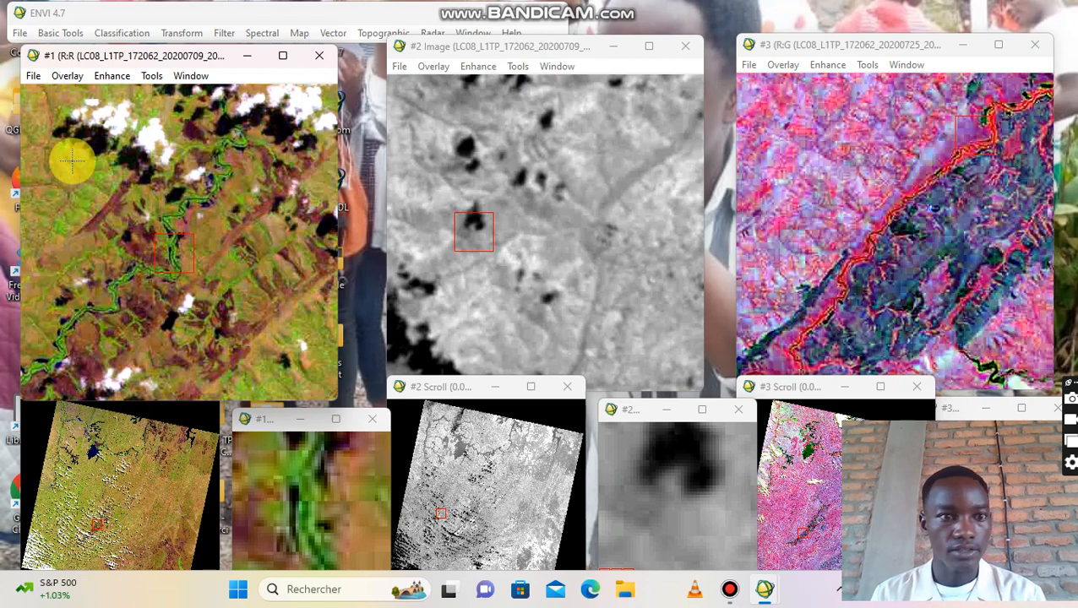
left_click(145, 77)
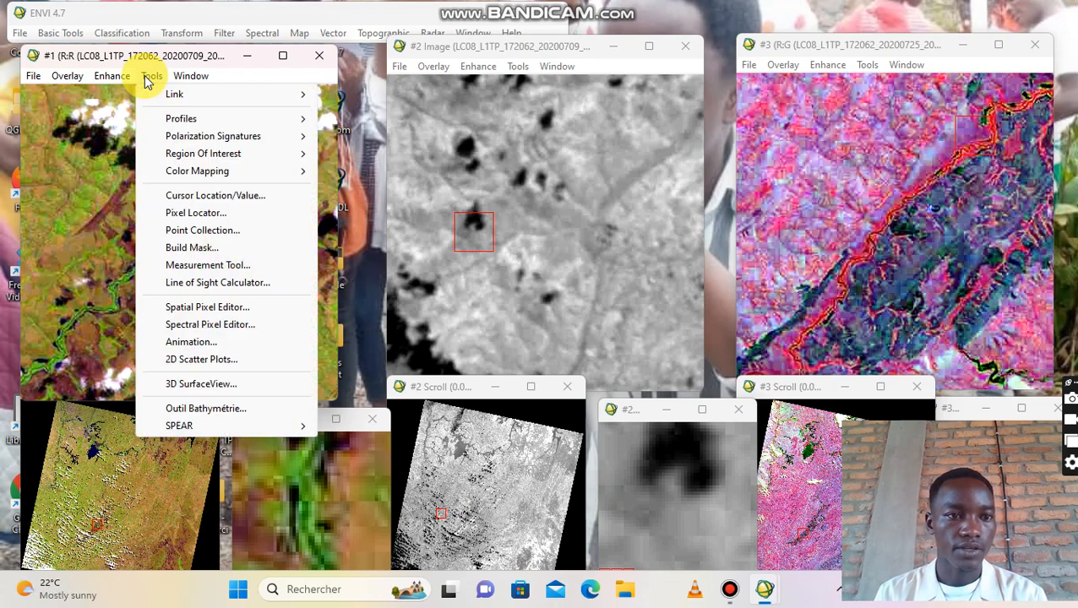
left_click(75, 126)
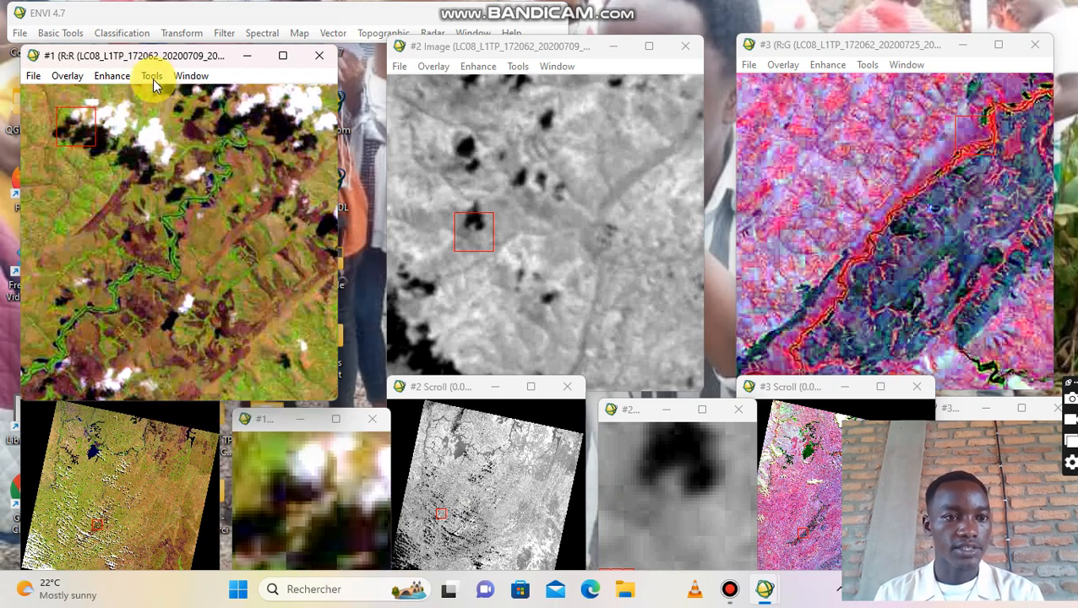
left_click(170, 245)
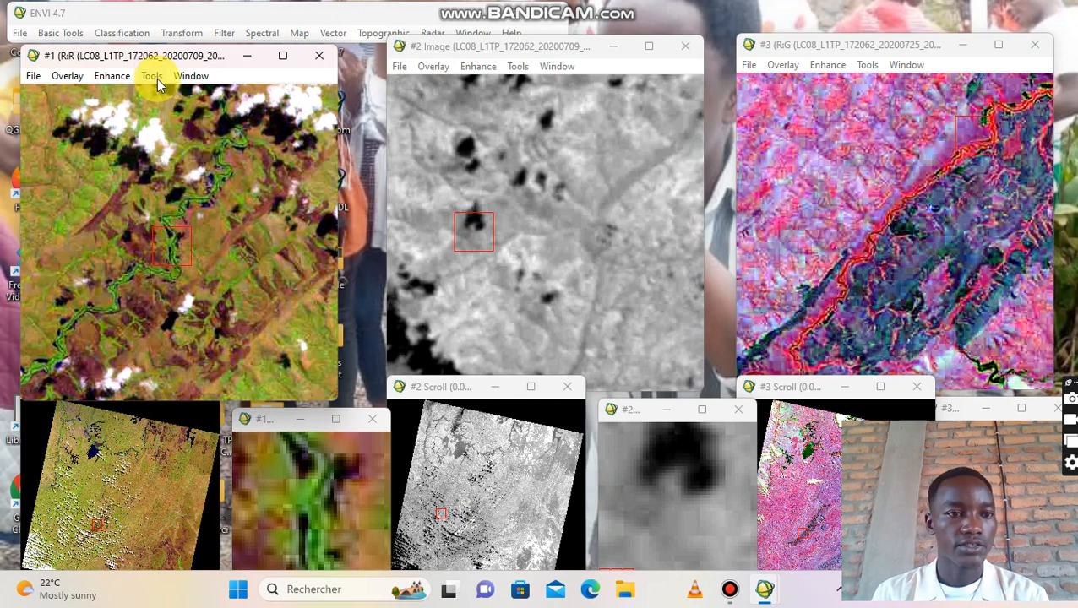
Link displays #1, #2 and #3, using display #1 for link size and position, with dynamic overlay on
left_click(153, 78)
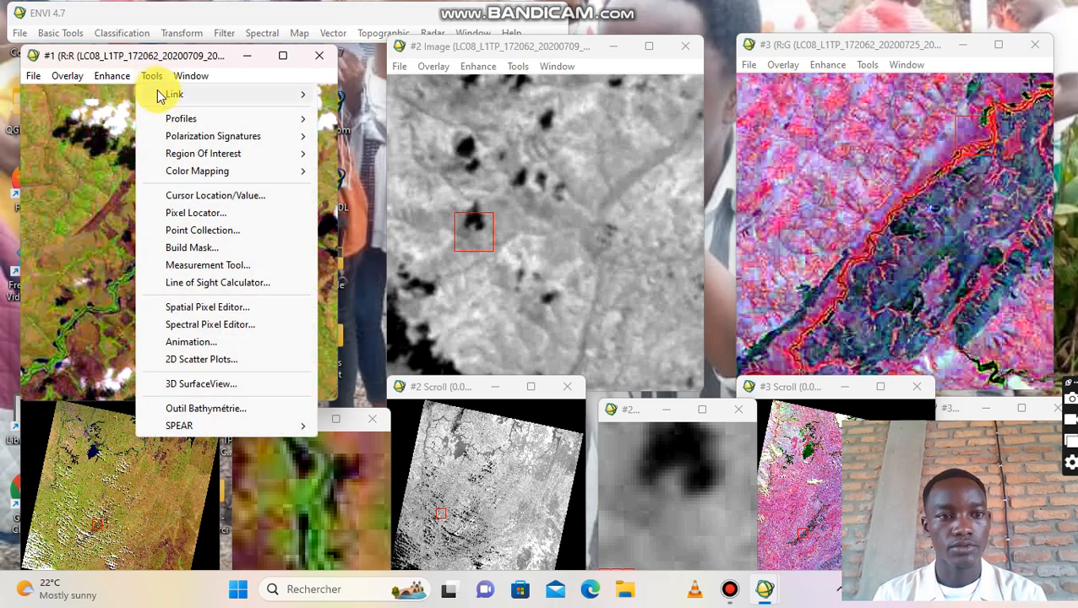
mouse_move(171, 103)
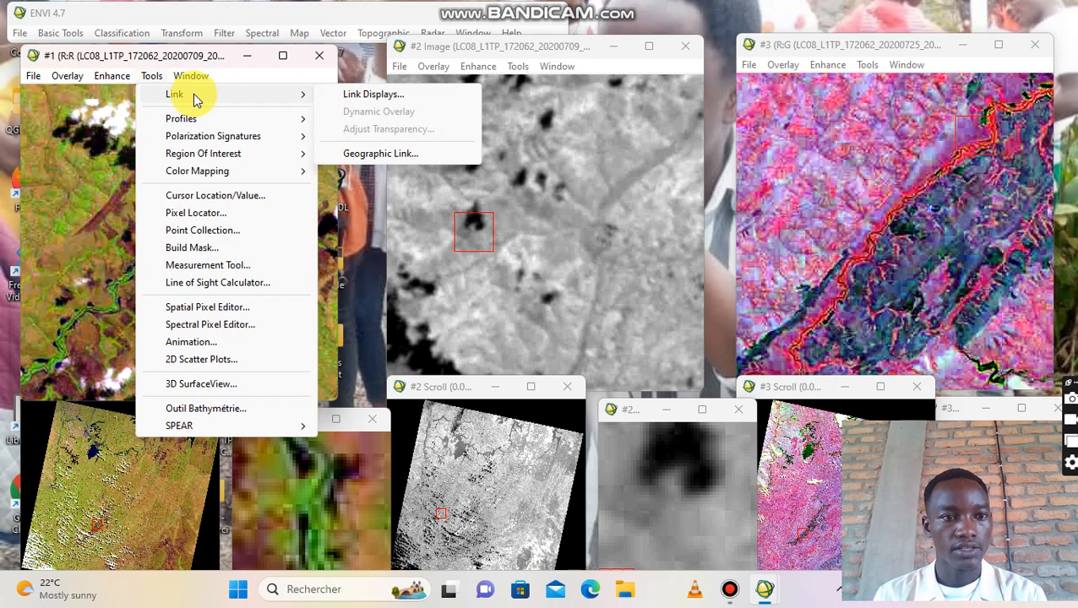
left_click(370, 97)
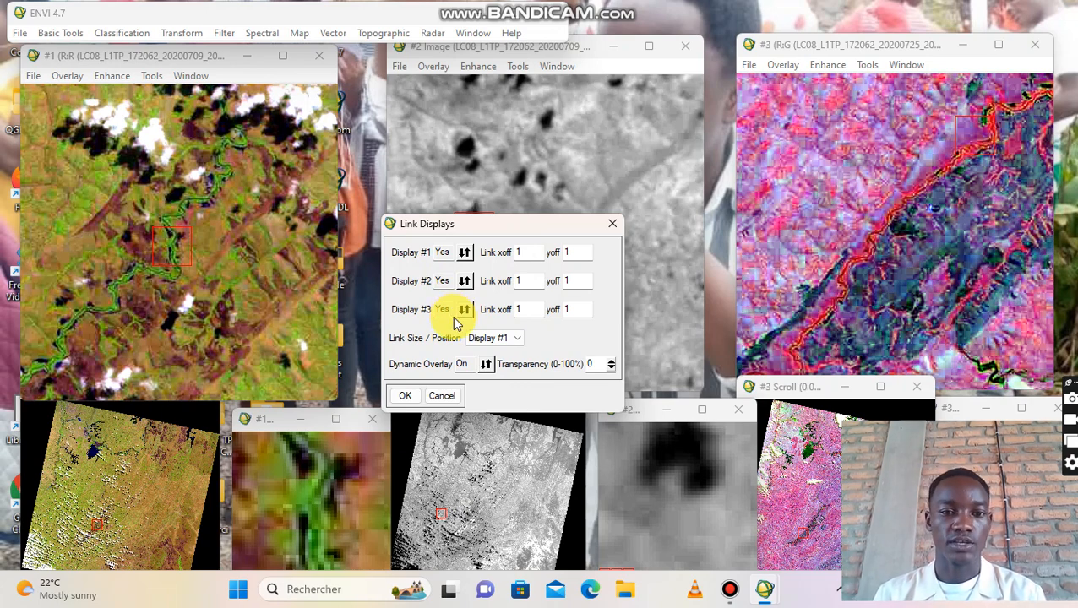
left_click(465, 254)
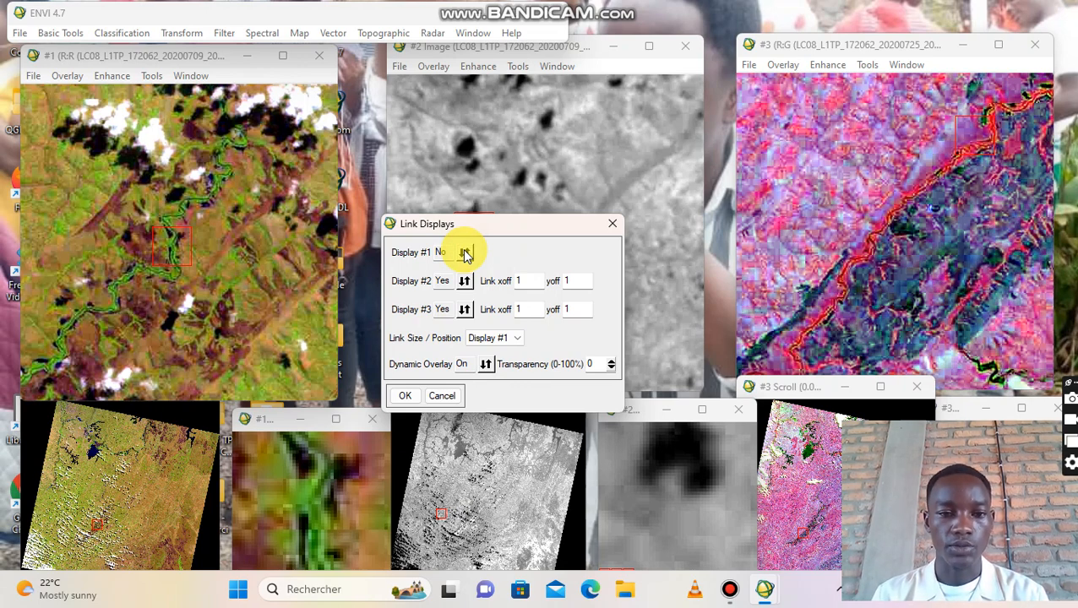
left_click(465, 254)
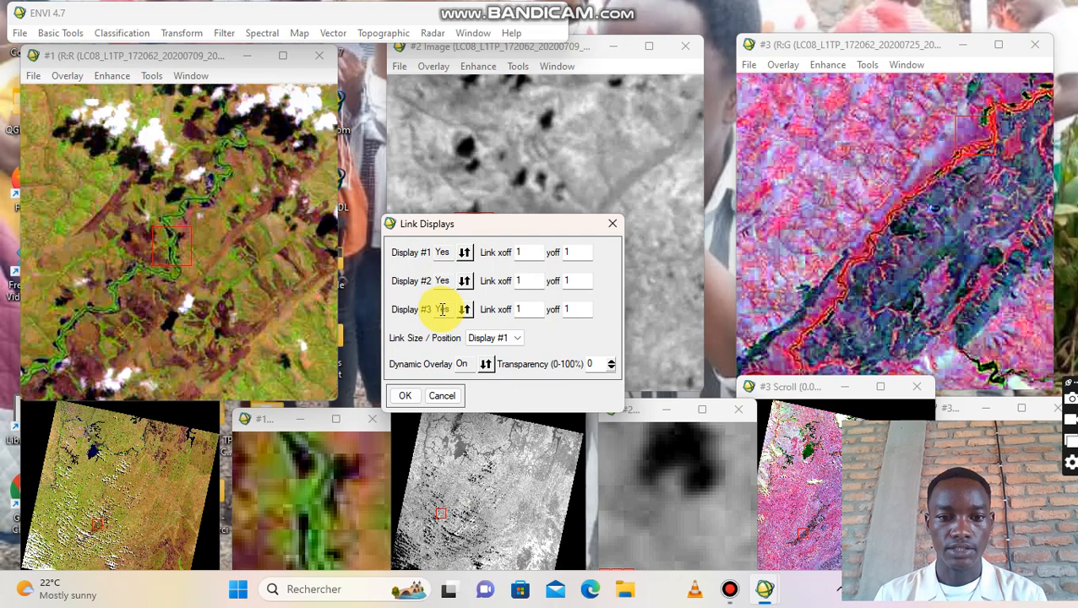
left_click(403, 397)
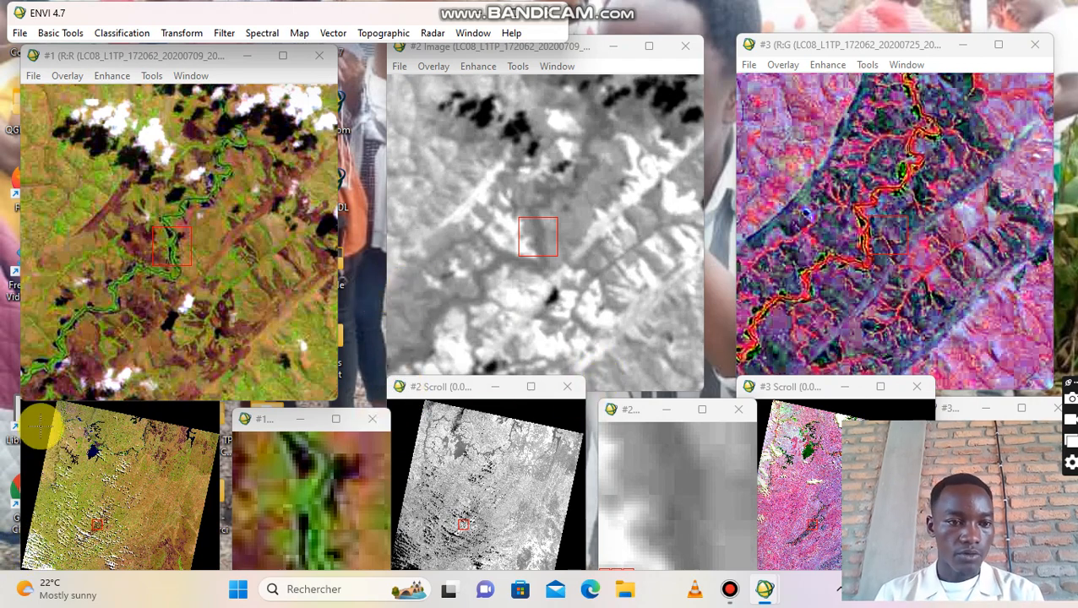
Browse different areas of the scene from the display #1 scroll view to compare the three linked displays
left_click(86, 518)
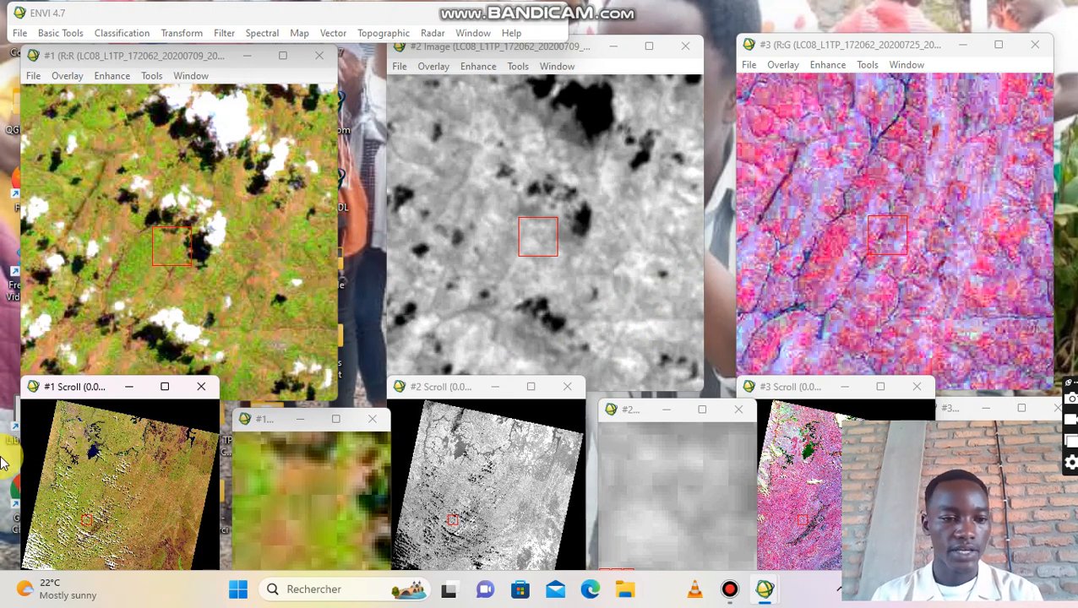
left_click(39, 560)
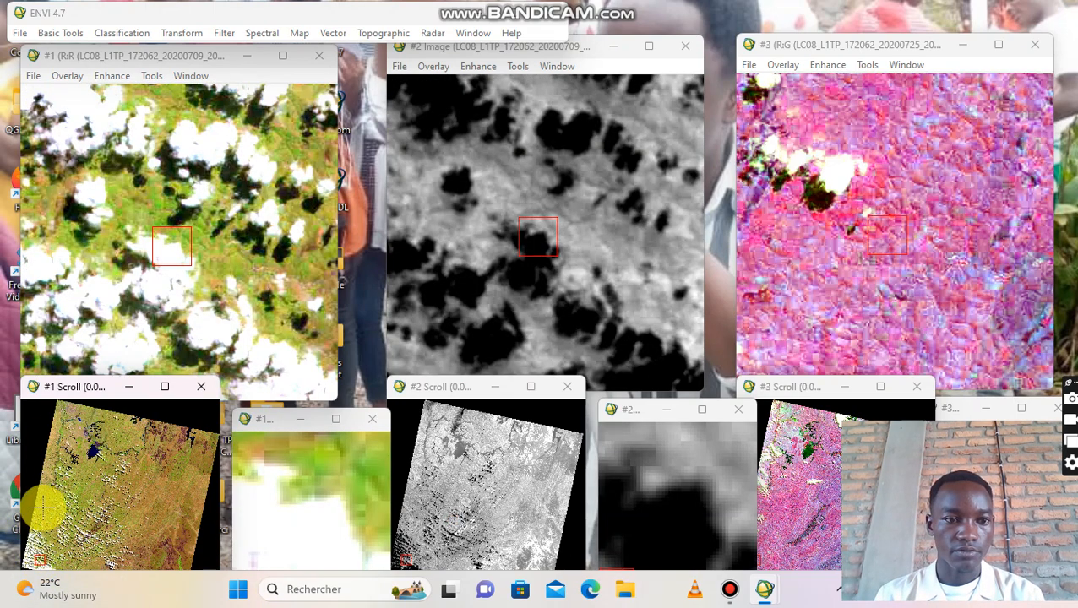
left_click(70, 507)
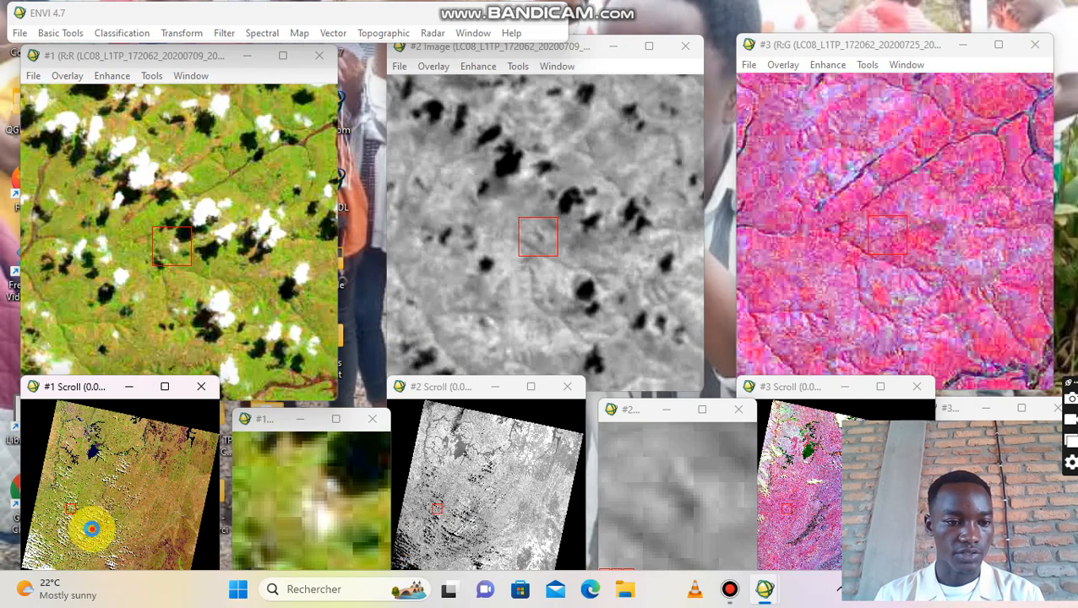
left_click(91, 529)
left_click(115, 531)
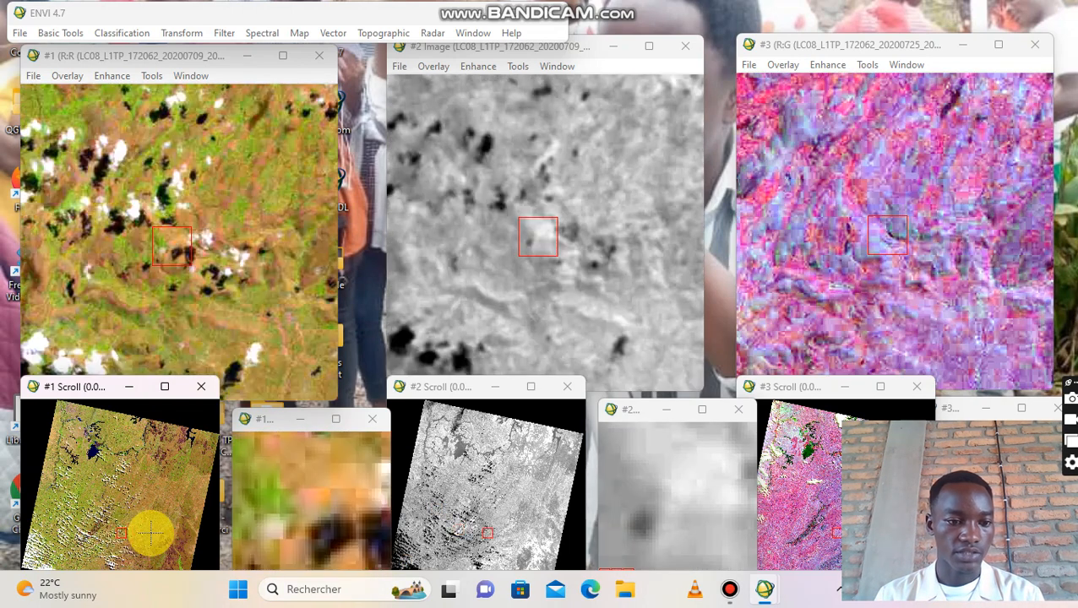
left_click(169, 550)
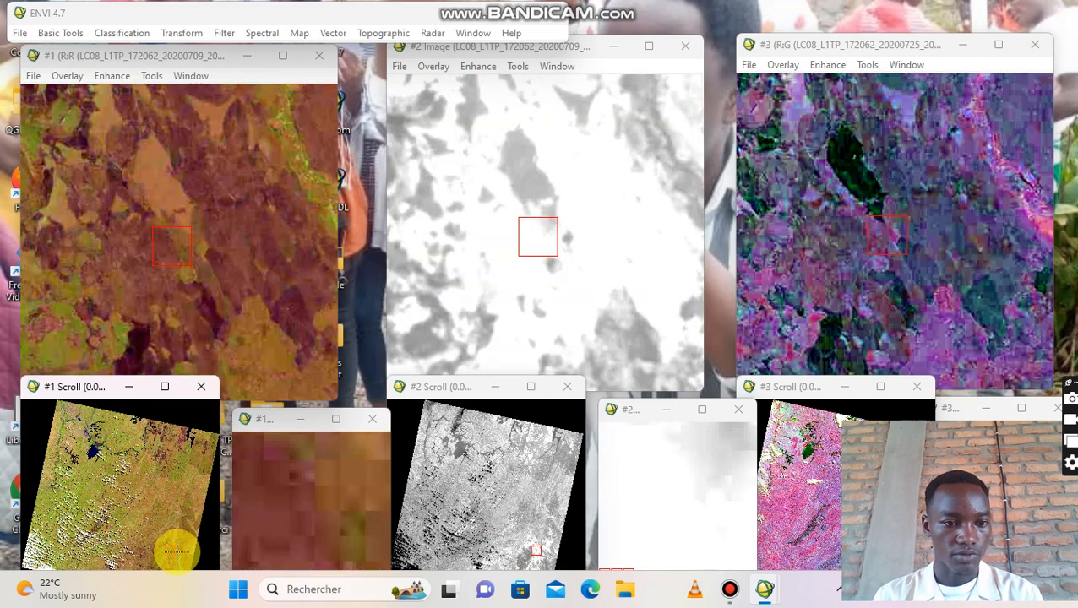
left_click(179, 559)
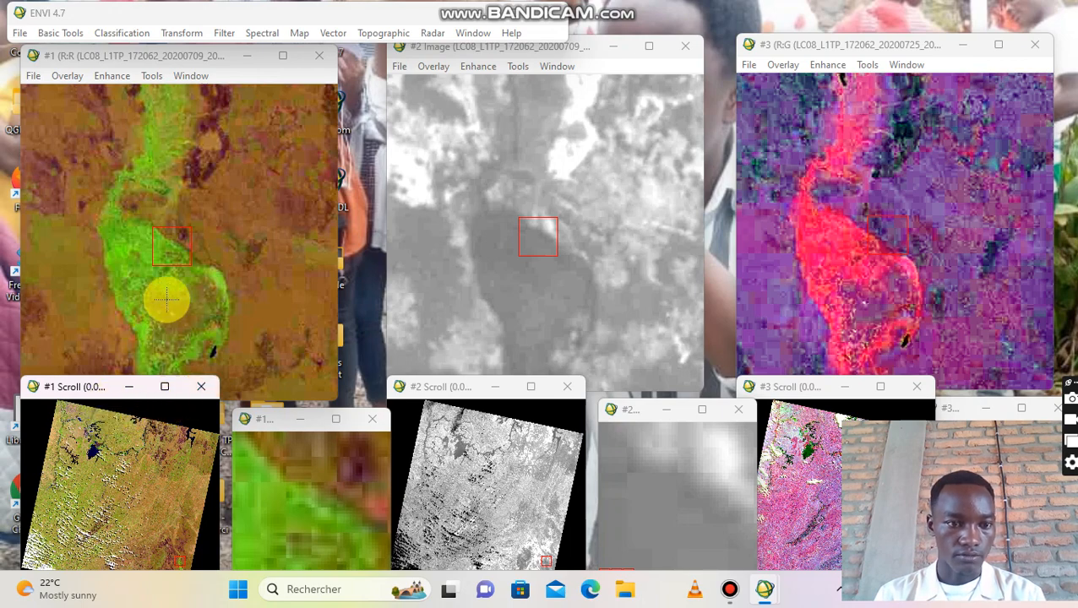
left_click(98, 527)
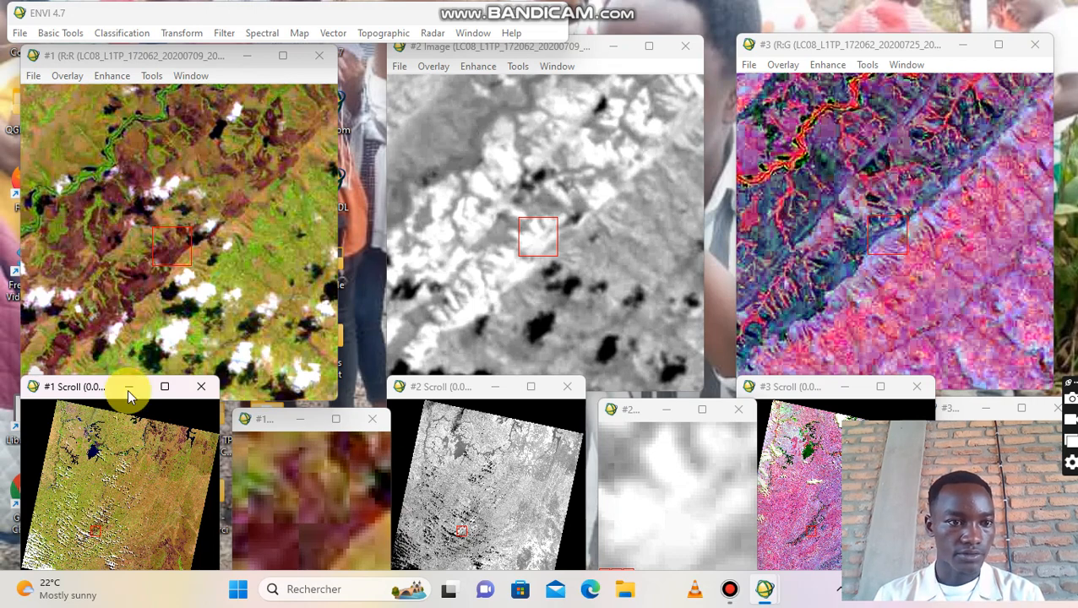
left_click(98, 516)
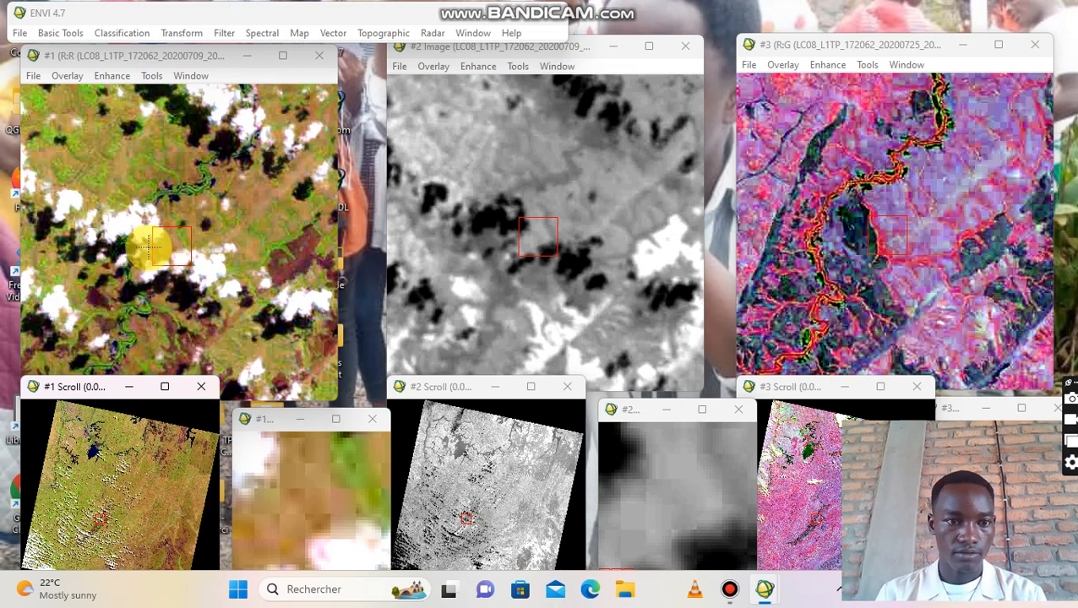
Unlink the displays from display #1
left_click(151, 76)
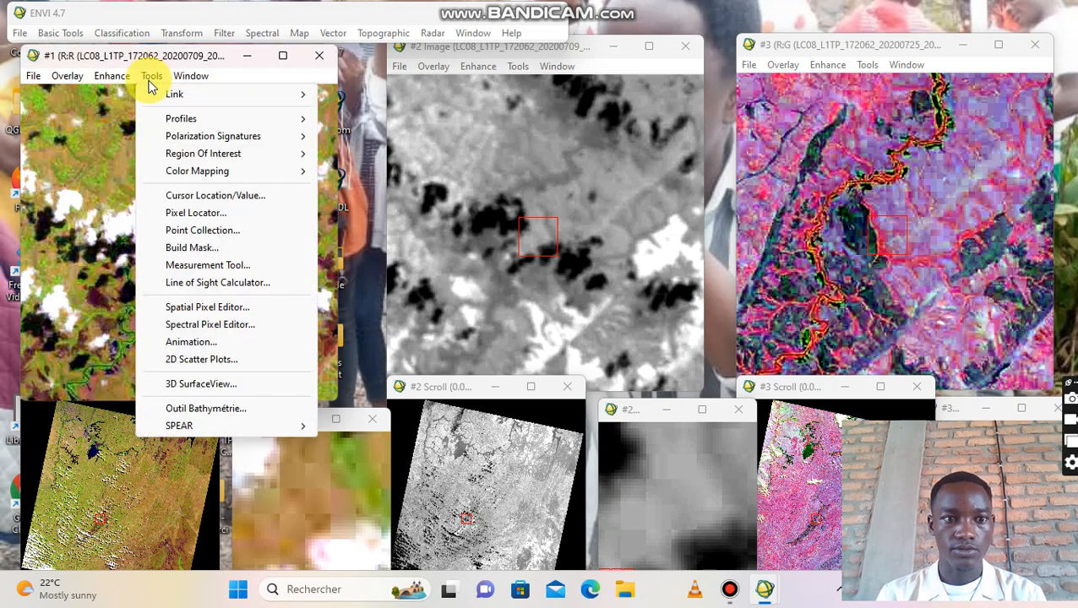
left_click(168, 94)
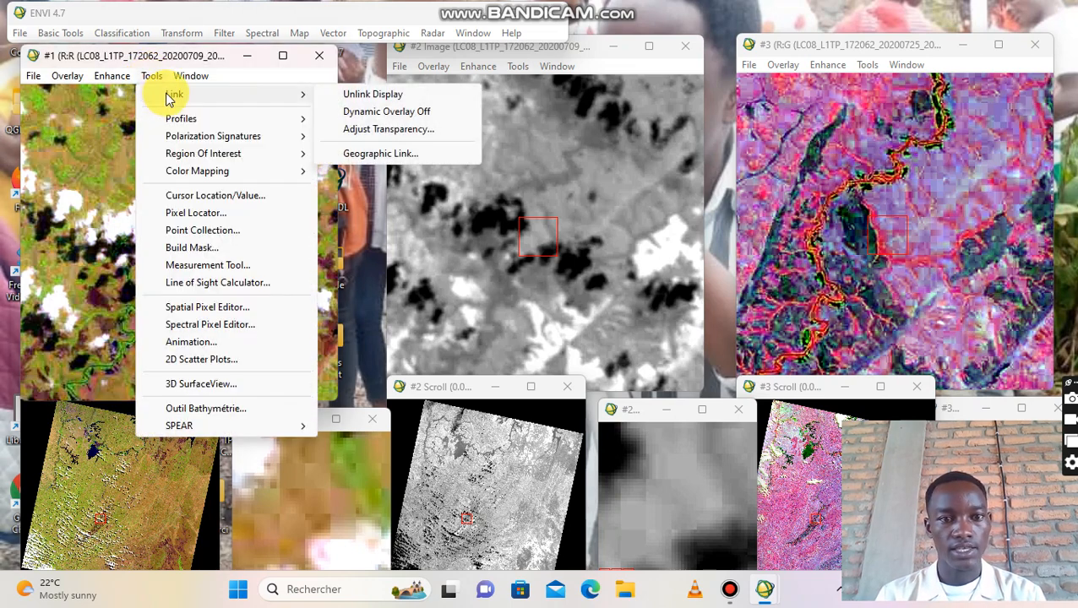
left_click(358, 99)
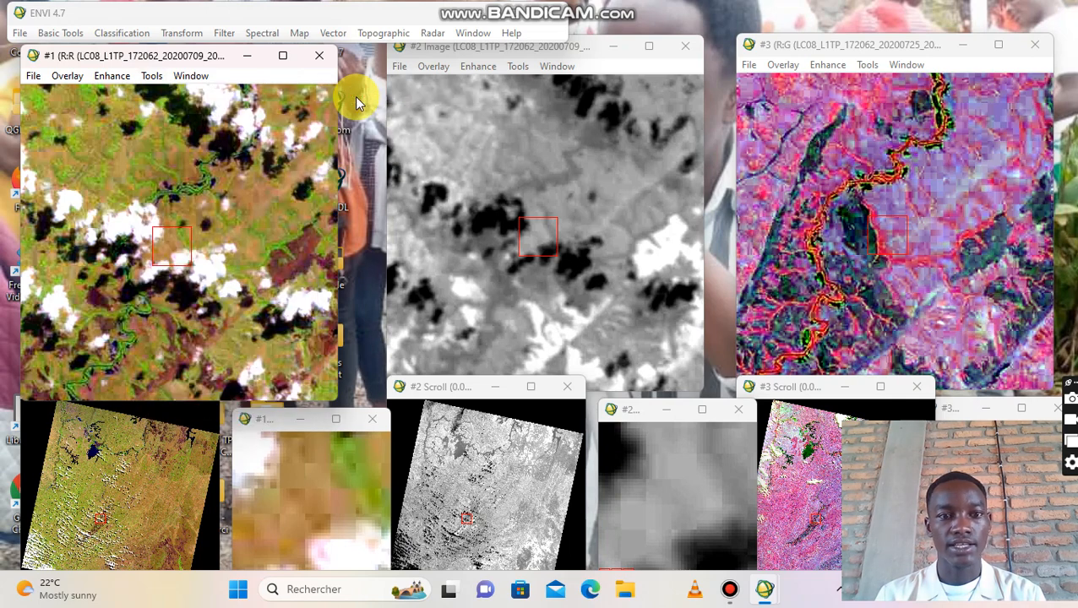
Move the display #1 scroll box across several parts of the scene to check whether displays #2 and #3 follow
left_click(102, 507)
left_click(99, 517)
left_click(105, 498)
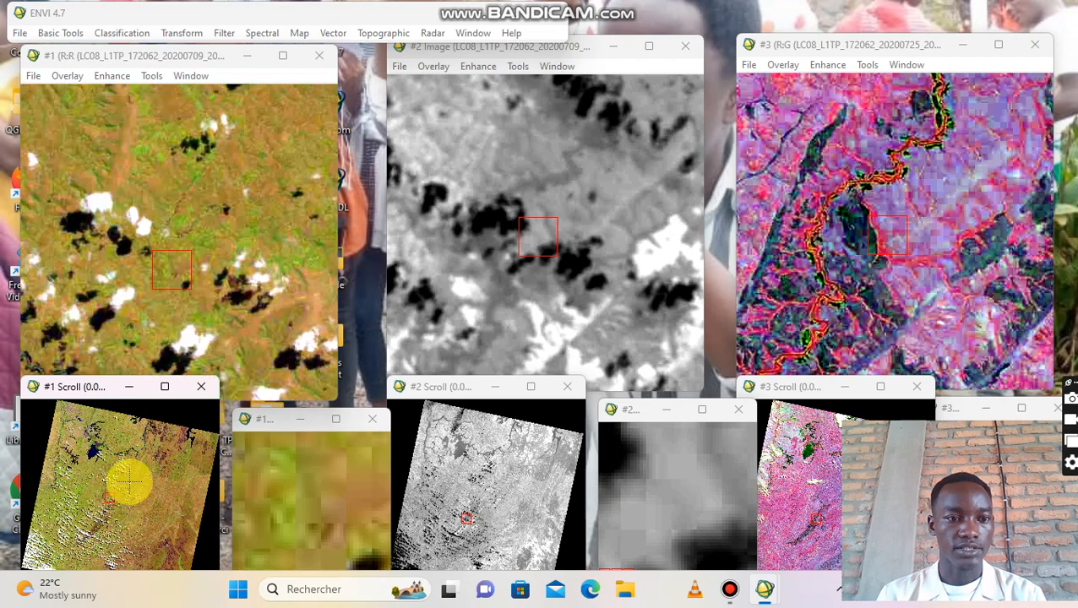
left_click(133, 476)
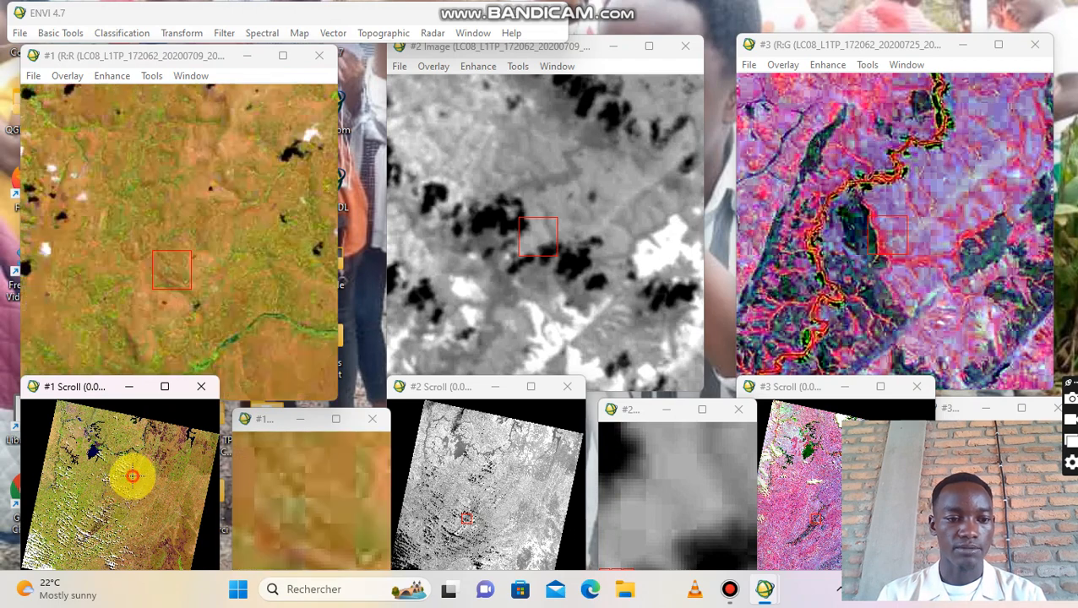
left_click(91, 545)
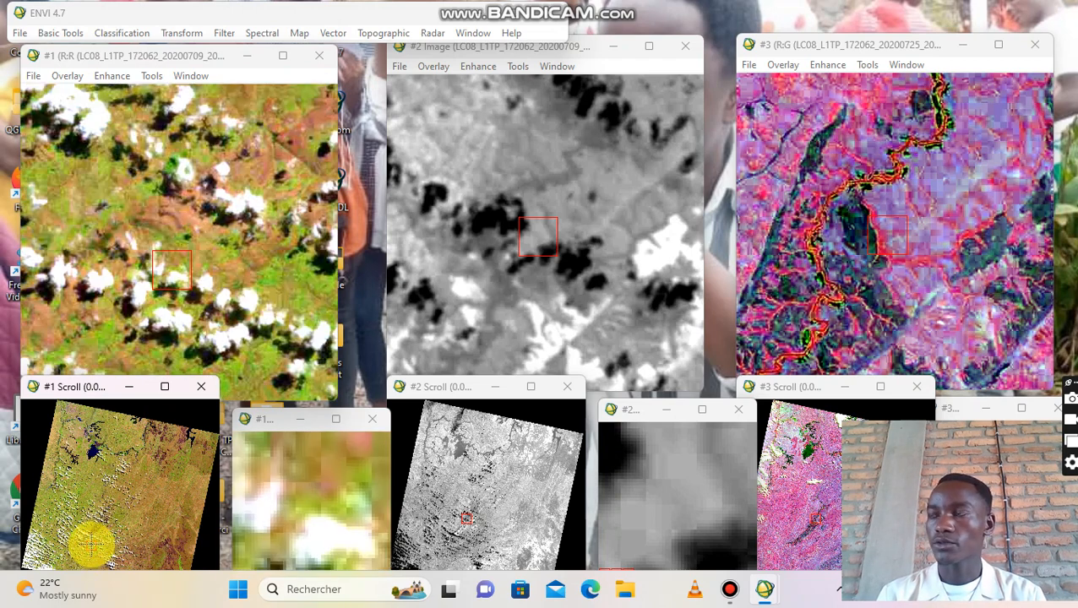
left_click(94, 532)
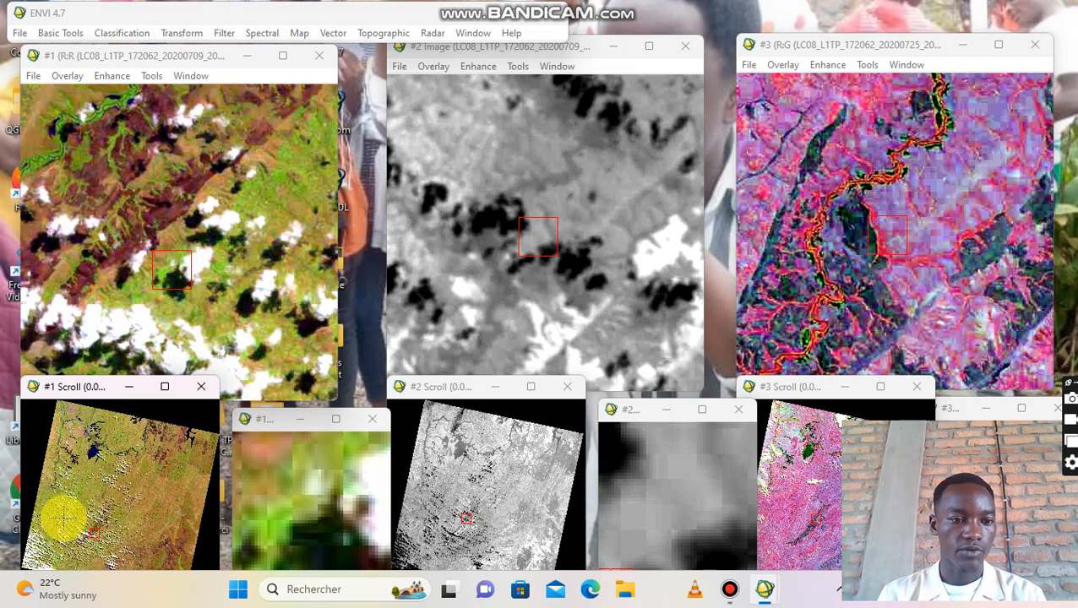
left_click(94, 522)
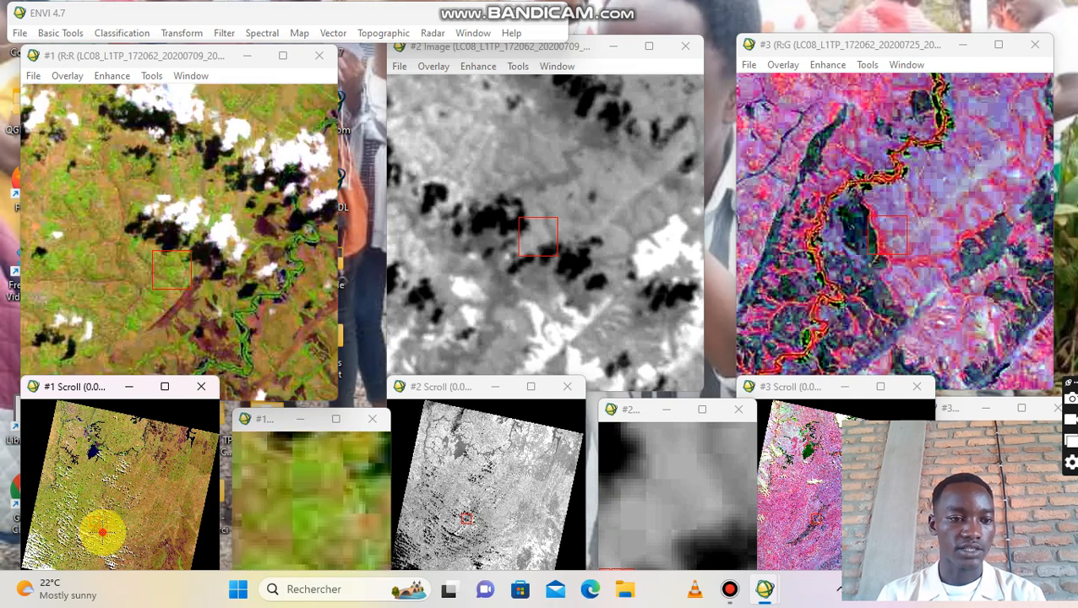
left_click(102, 524)
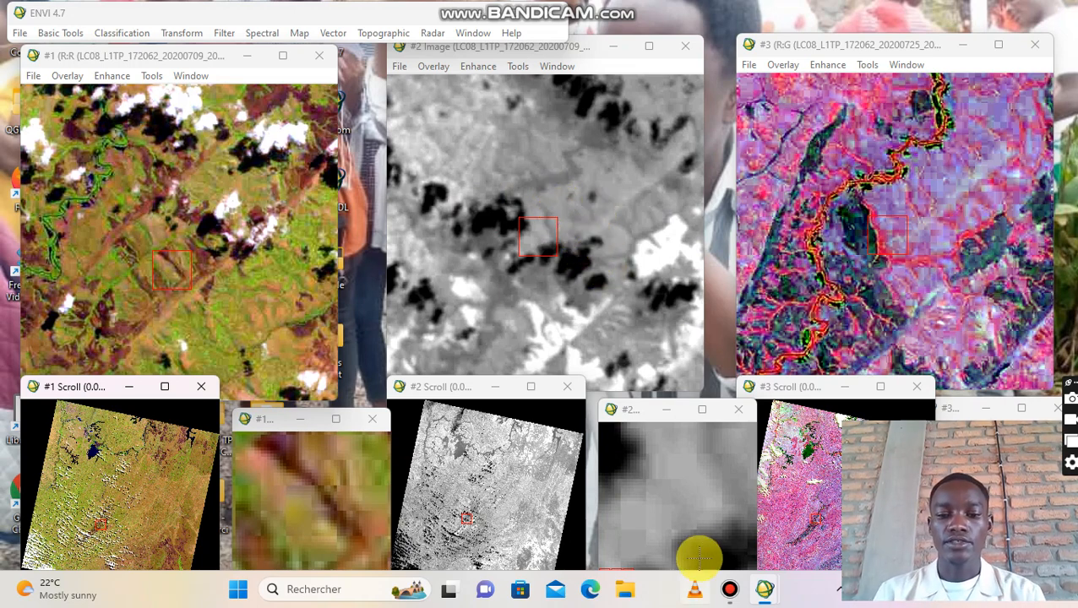
mouse_move(722, 594)
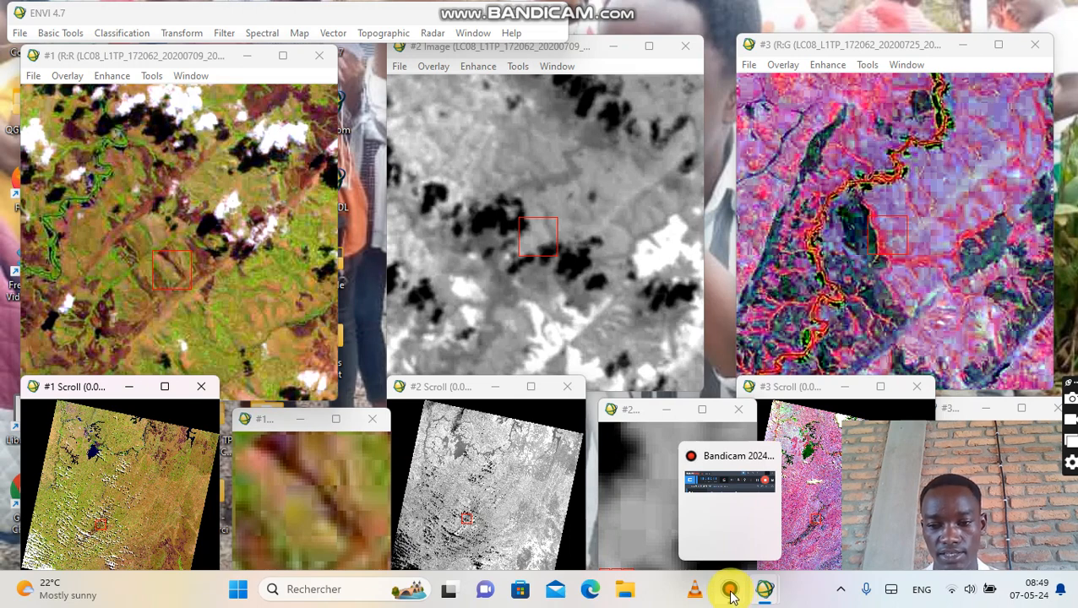
left_click(729, 591)
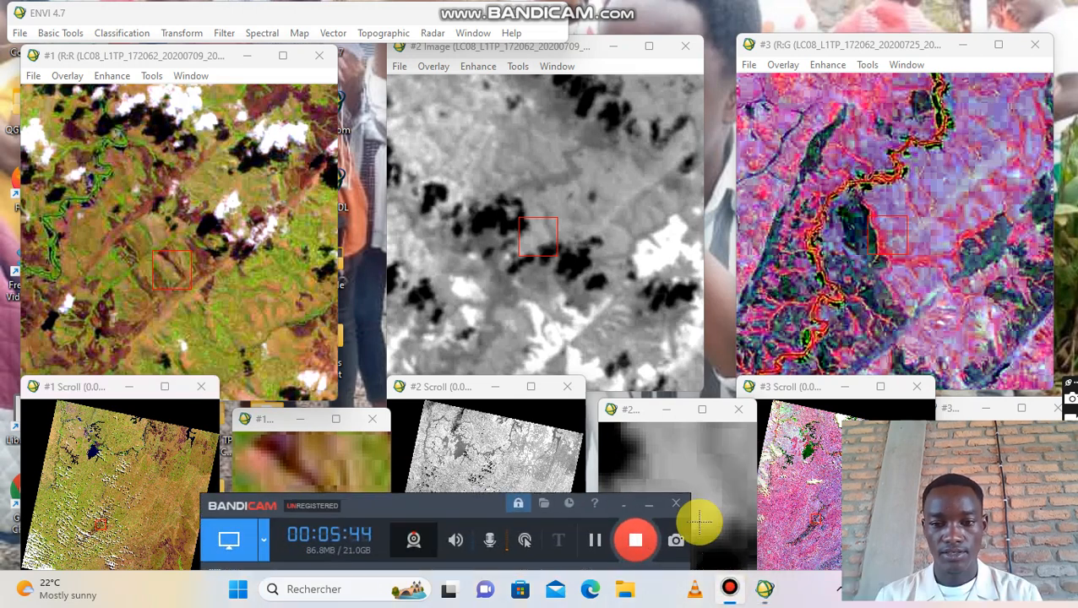